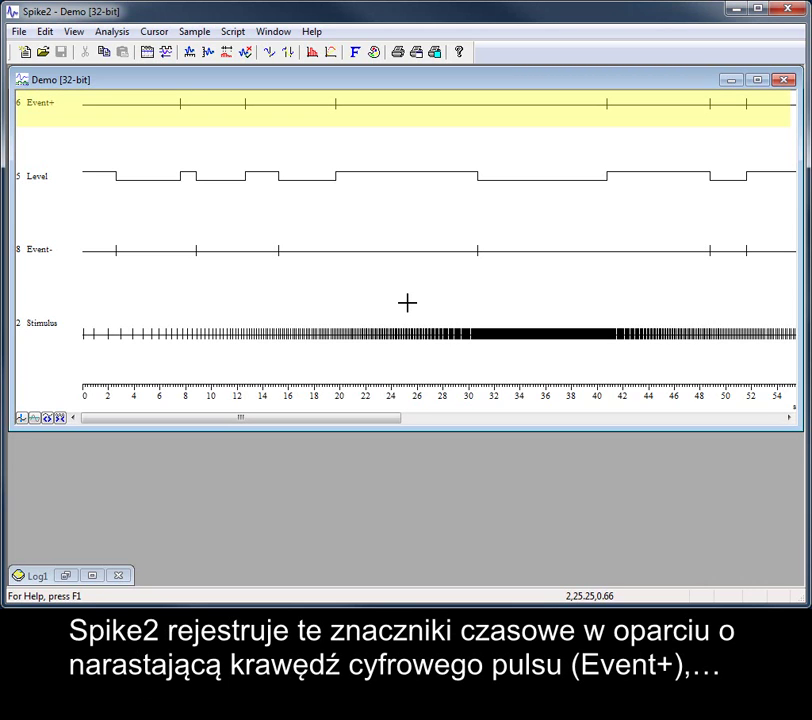
Point out Level pulses near 9 s, then add a new Event+ channel 4 on Dig In 8.
left_click(181, 179)
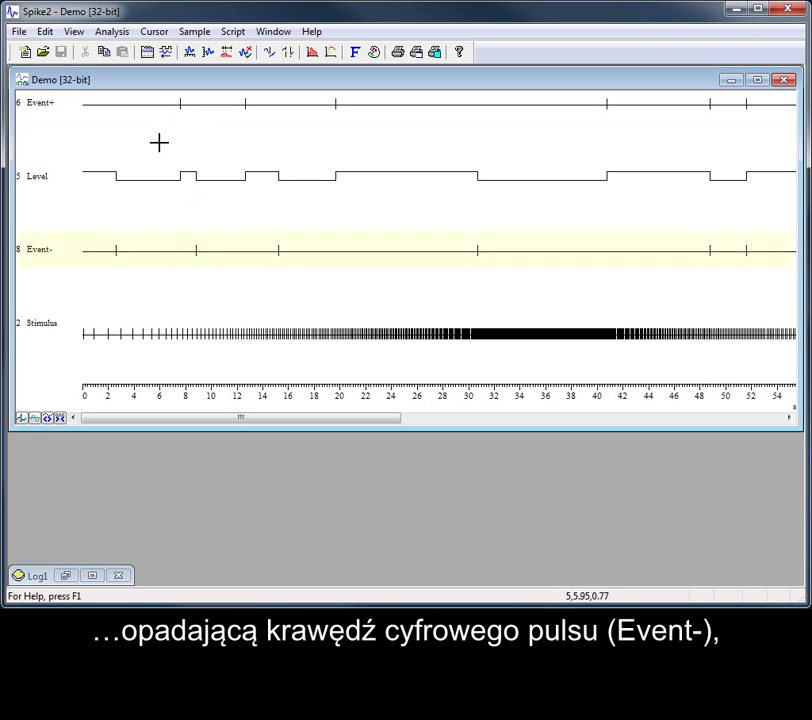
left_click(199, 188)
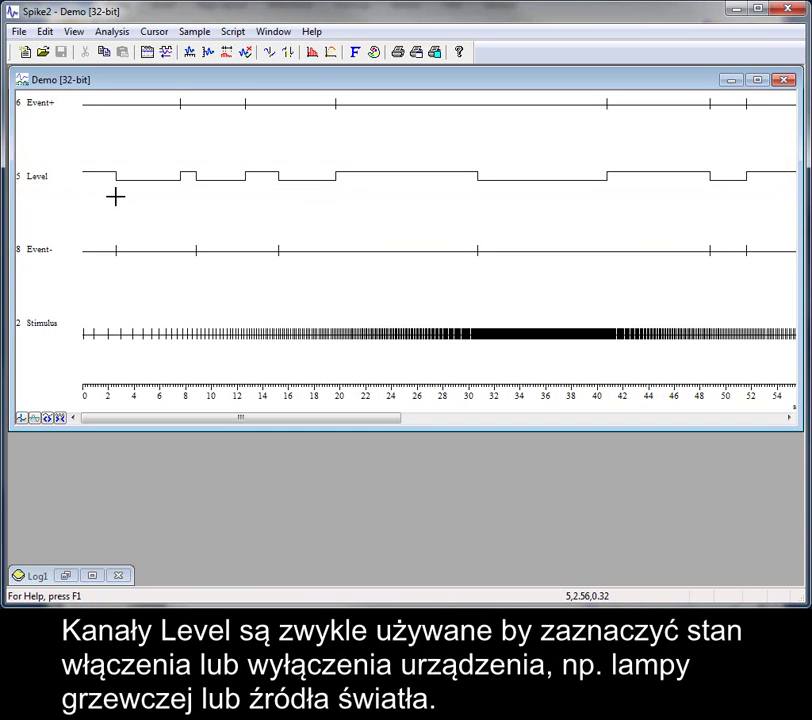
left_click(150, 56)
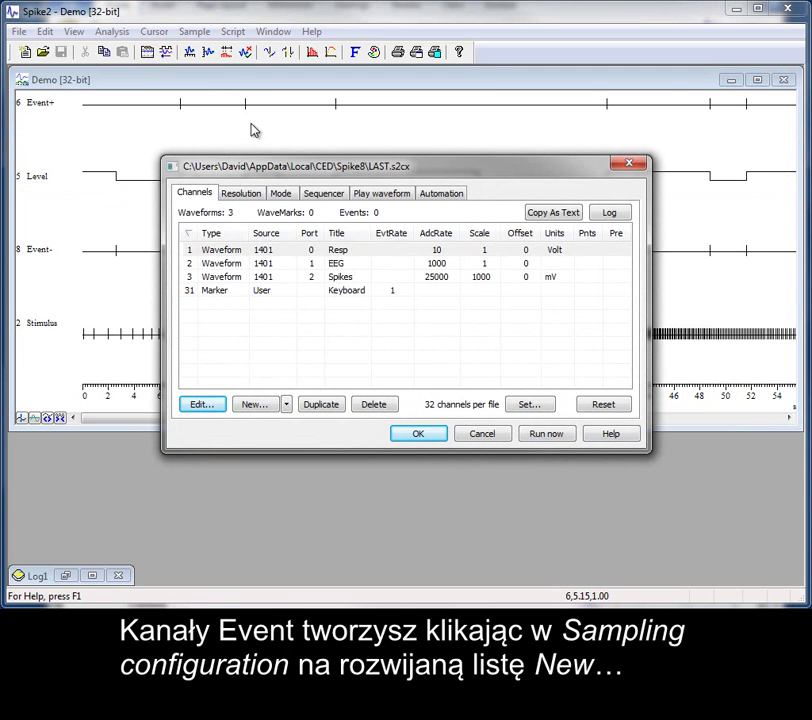
left_click(286, 405)
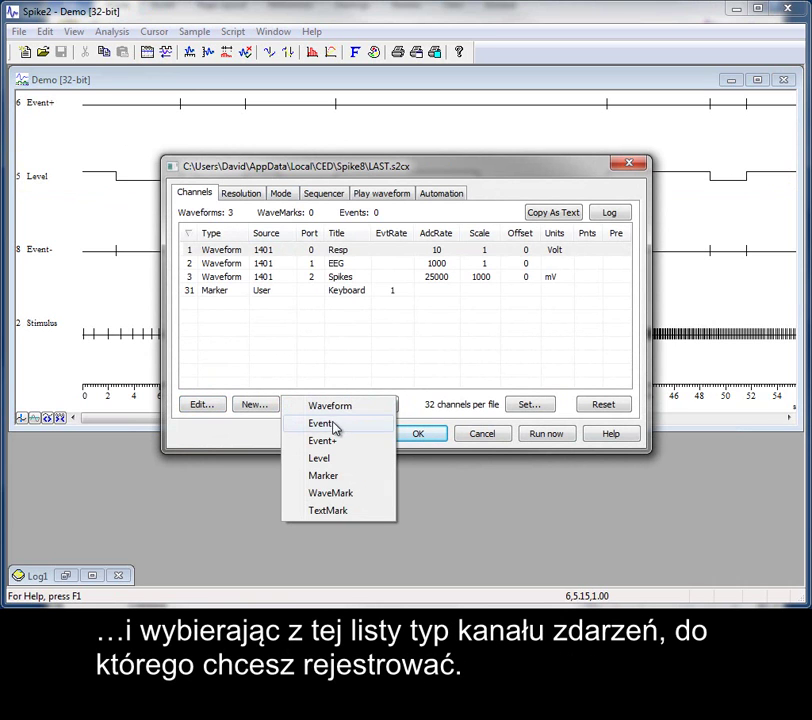
left_click(341, 446)
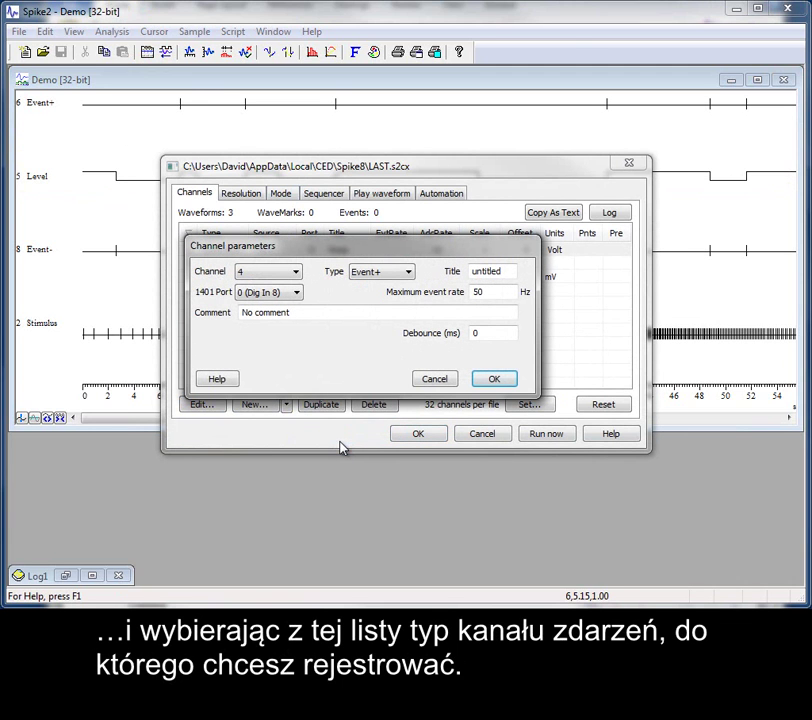
left_click(297, 293)
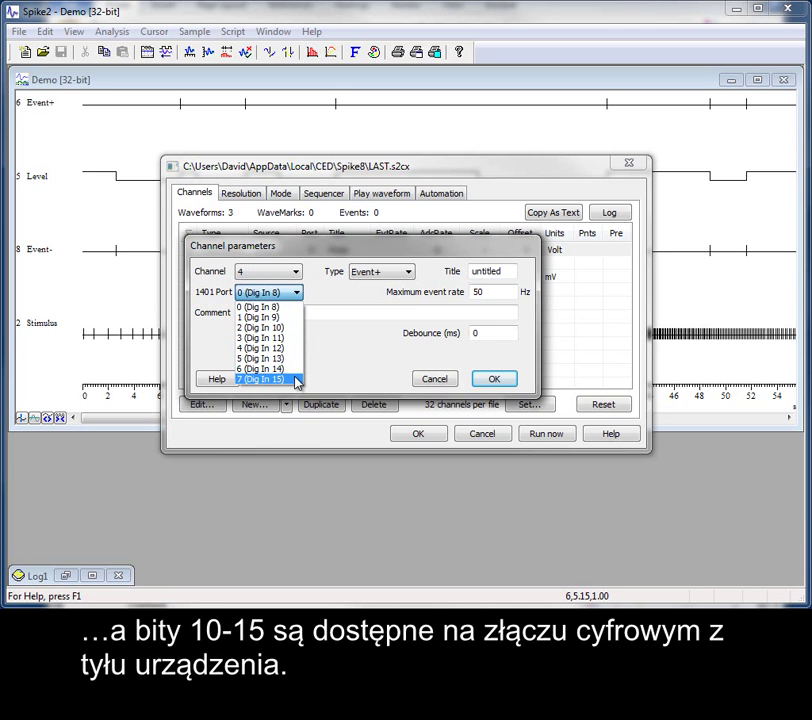
left_click(310, 296)
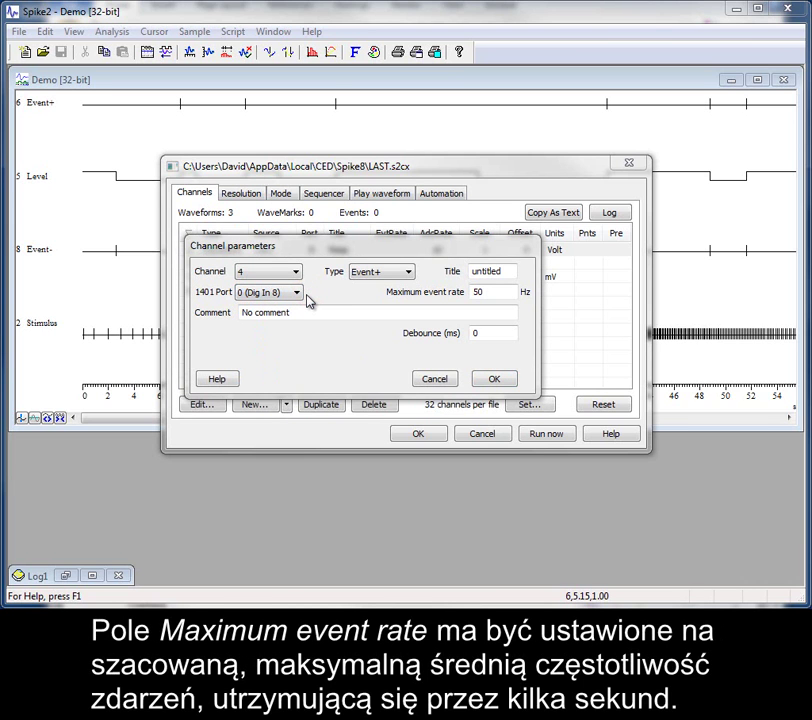
left_click(494, 291)
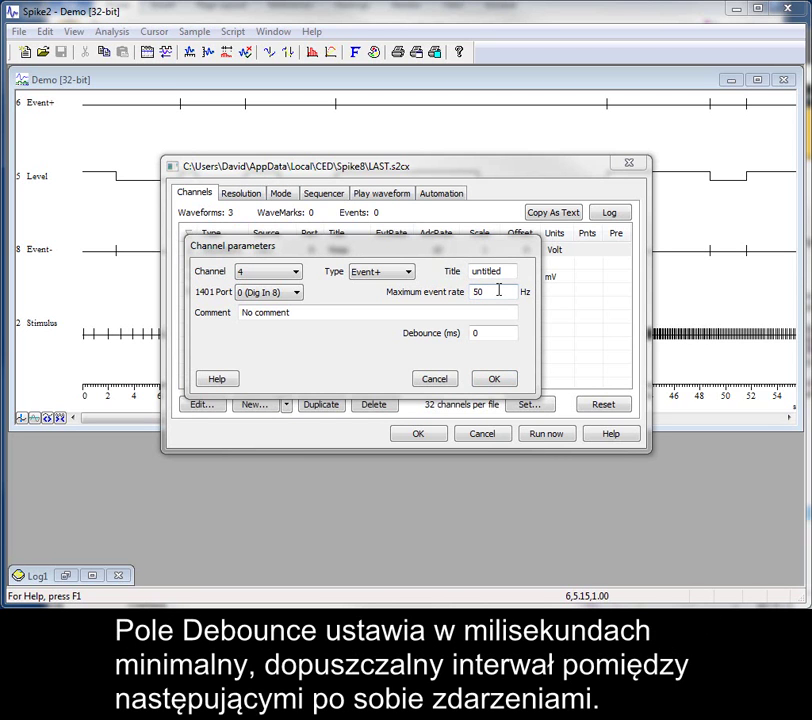
Change Event+ channel 4's Debounce from 0 to 10 ms.
left_click(489, 333)
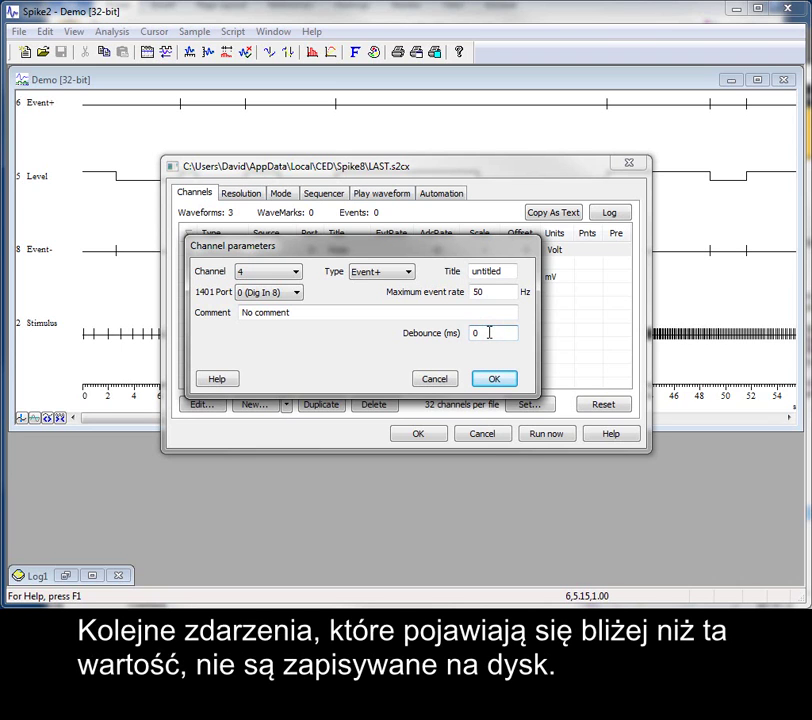
left_click_drag(489, 332, 476, 336)
type("10")
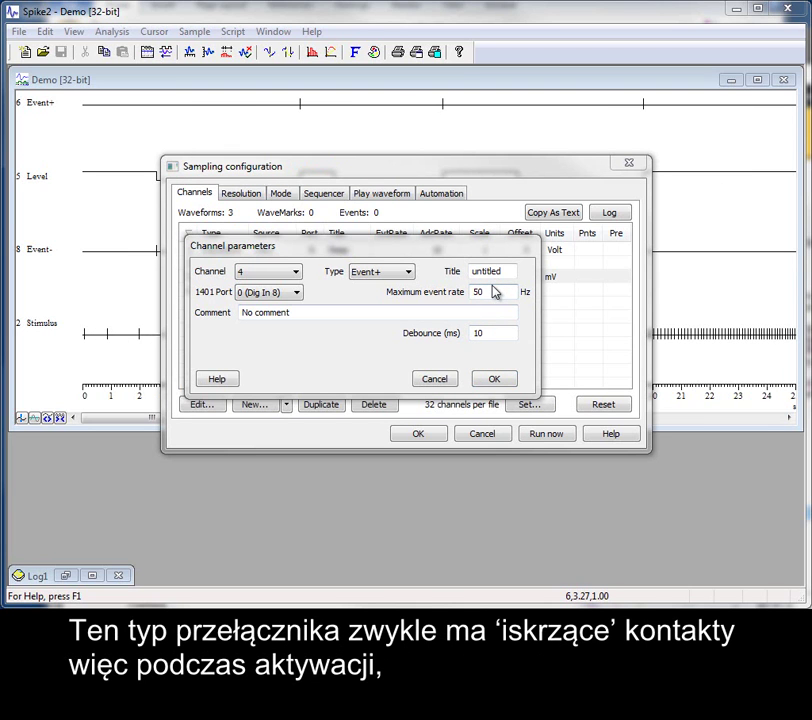
Save Event+ channel 4 to the configuration, then zoom into the switch-bounce burst near 51.609 s.
left_click(482, 384)
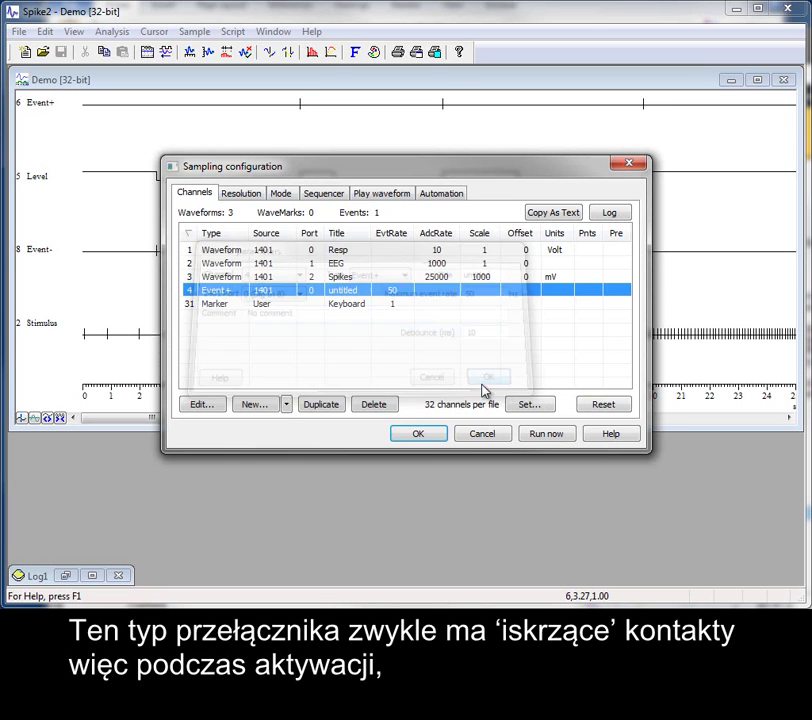
left_click(423, 436)
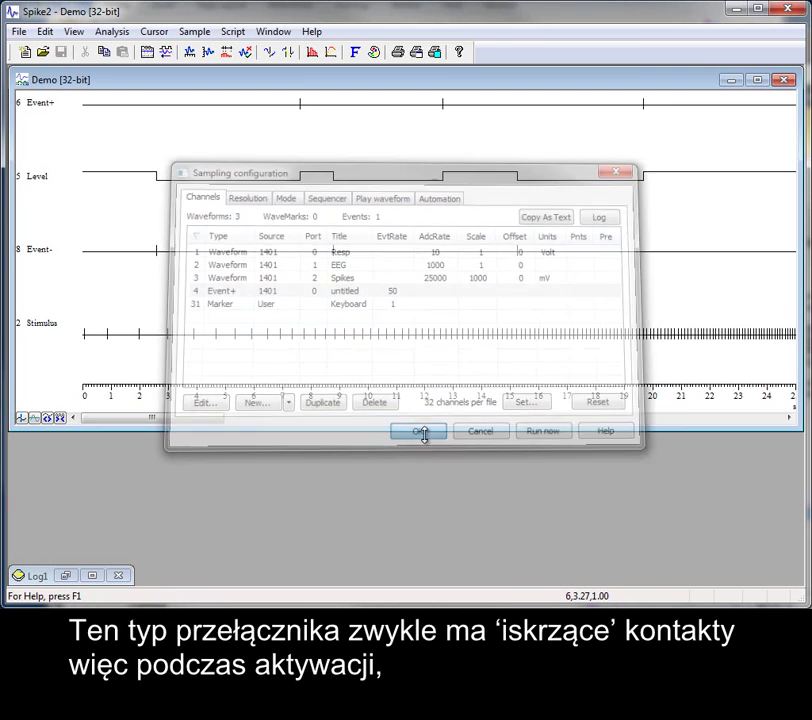
double_click(437, 392)
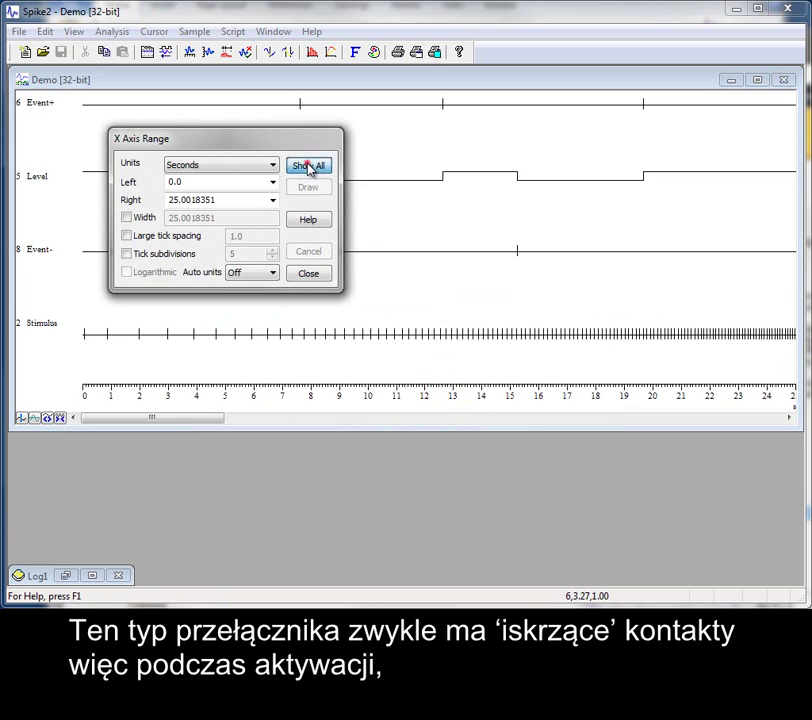
left_click(308, 166)
left_click_drag(379, 146, 402, 148)
left_click_drag(323, 152, 475, 158)
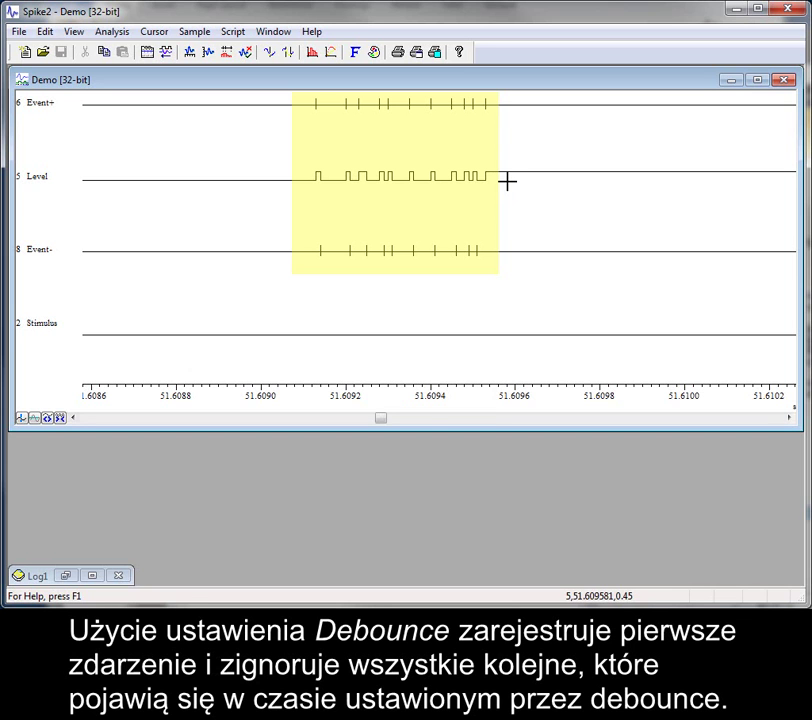
Show the full 0–120 s recording and confirm channel 4's debounce is still 10 ms.
double_click(422, 400)
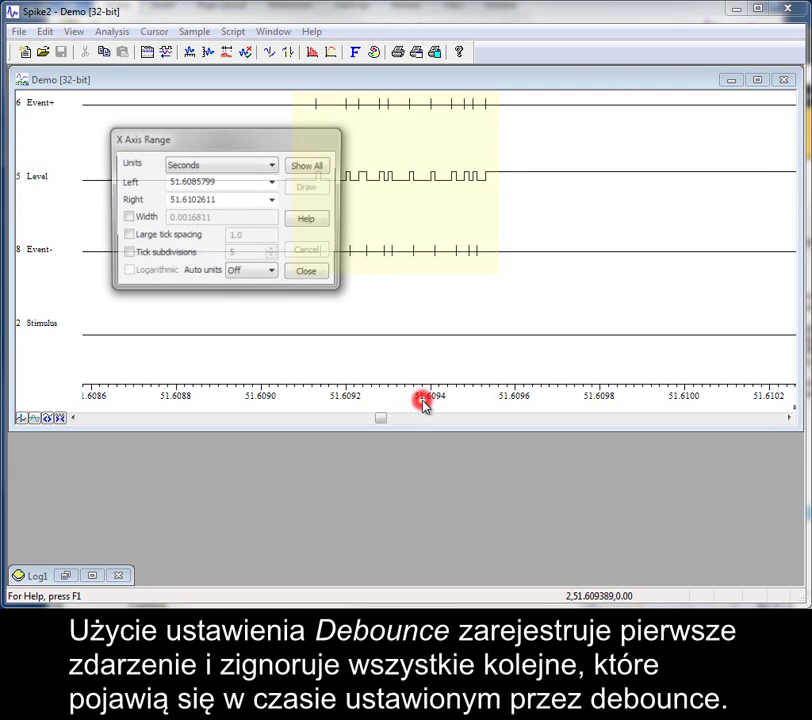
left_click(312, 166)
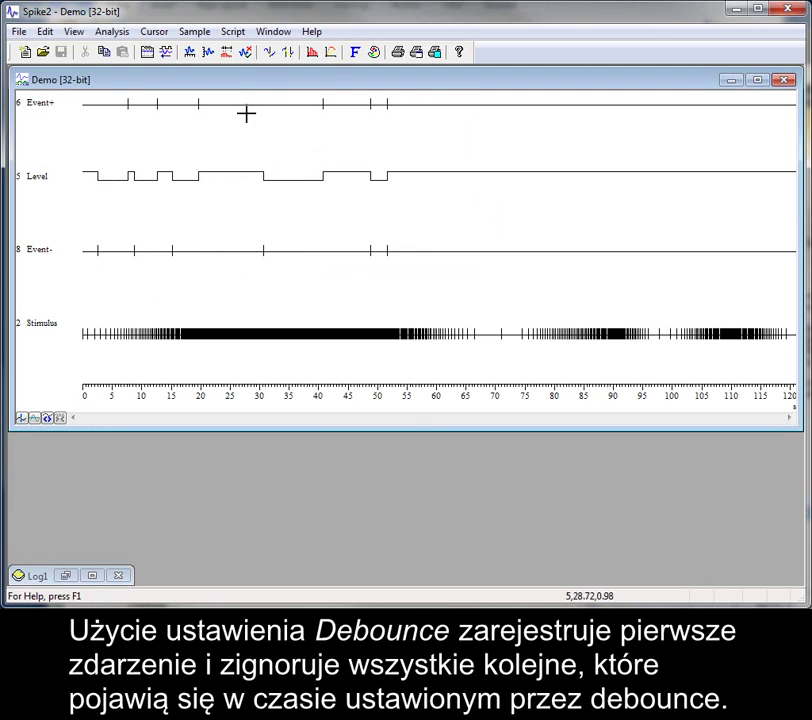
left_click(147, 51)
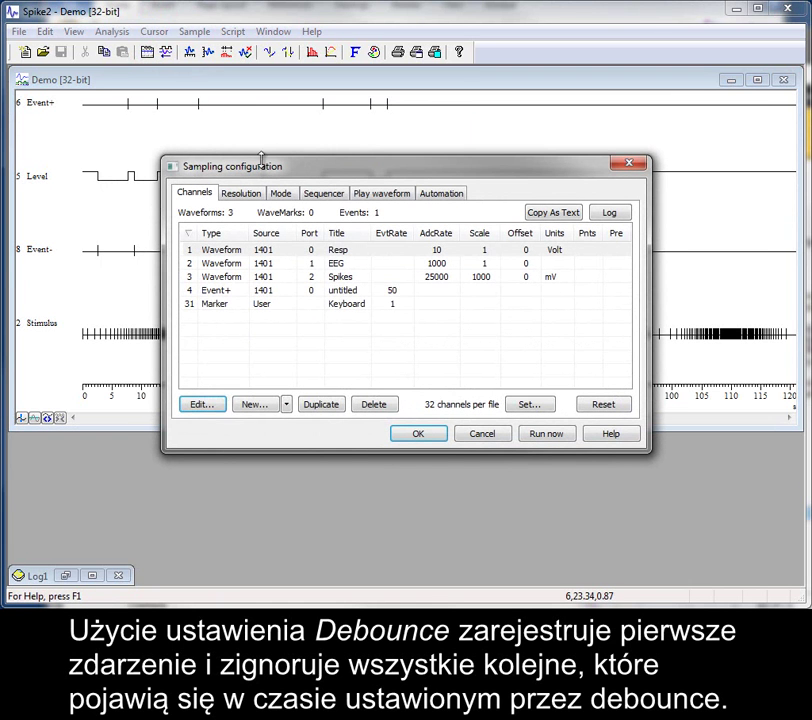
double_click(331, 290)
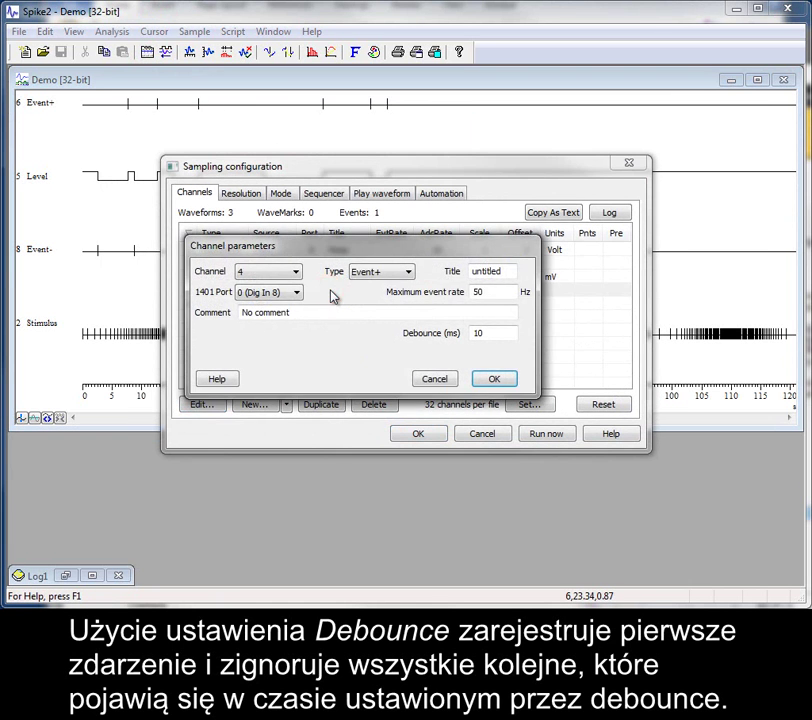
left_click(509, 335)
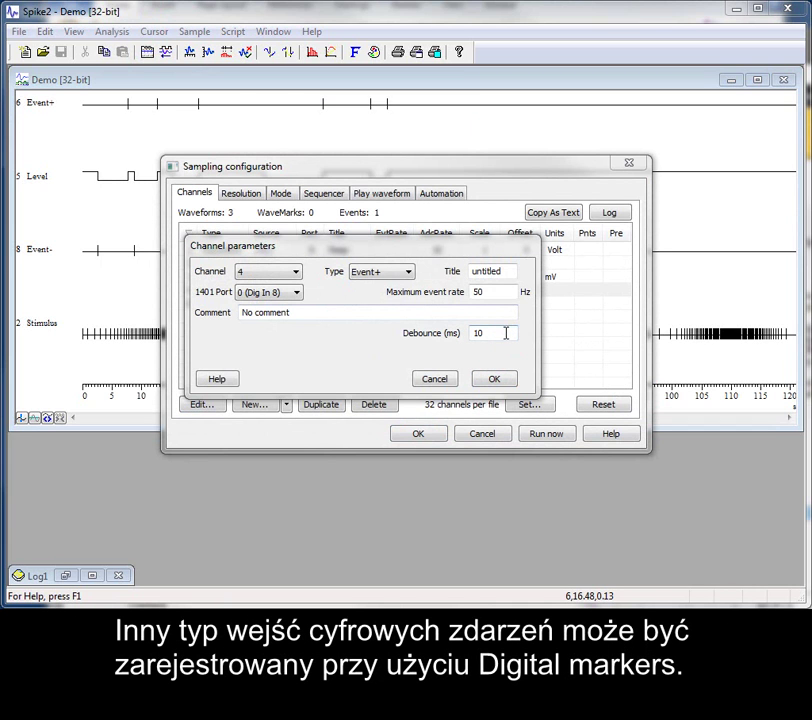
left_click(492, 386)
left_click(434, 433)
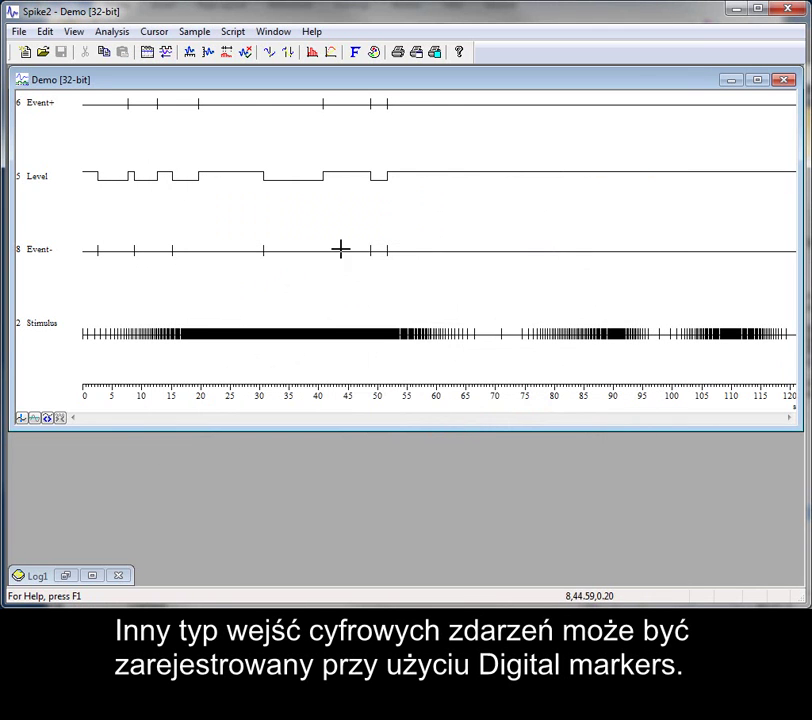
Display channel 32 Memory and zoom in to read its 01 and 00 codes near 7.6–8.8 s.
right_click(315, 217)
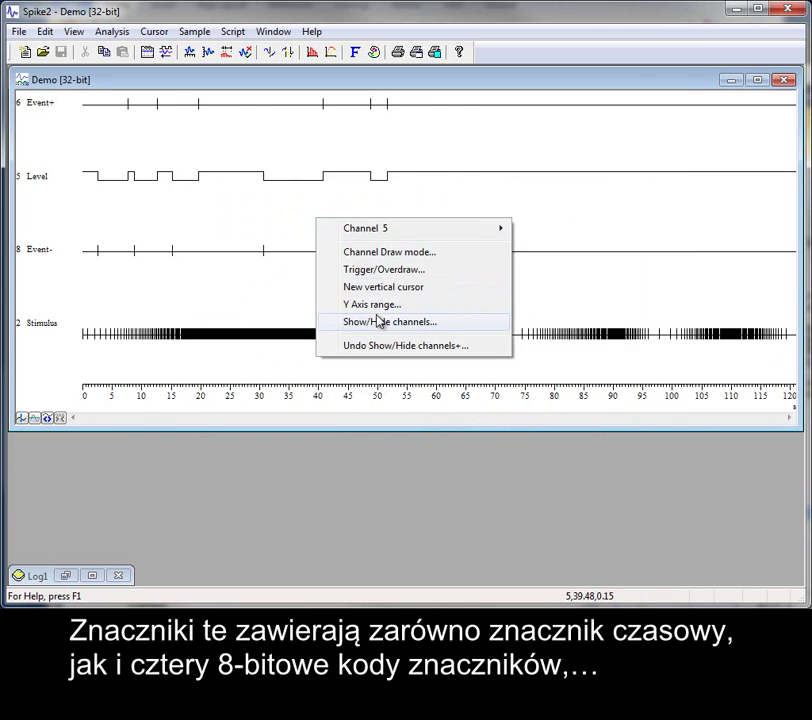
left_click(378, 321)
left_click(176, 176)
left_click(285, 370)
left_click(377, 369)
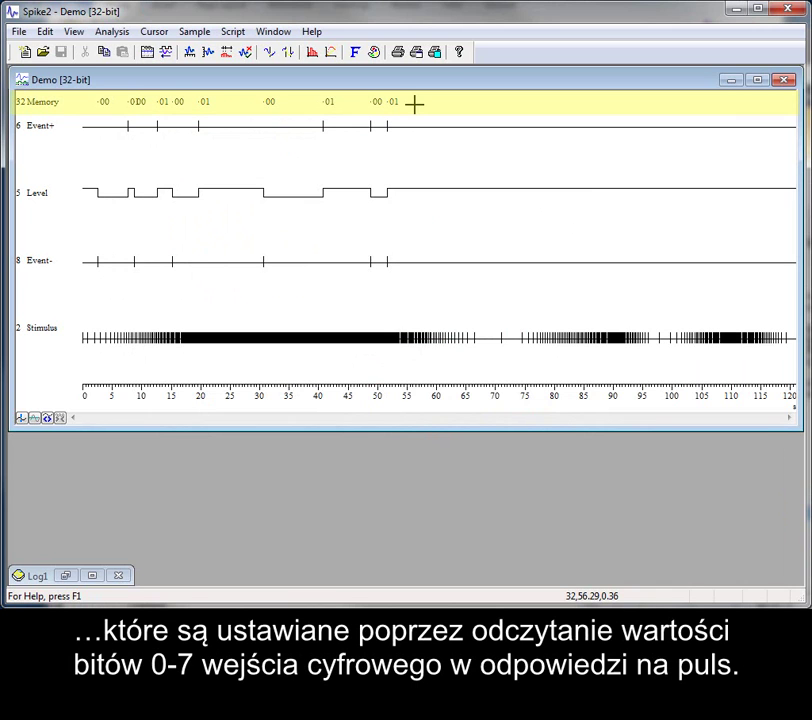
left_click_drag(126, 109, 150, 110)
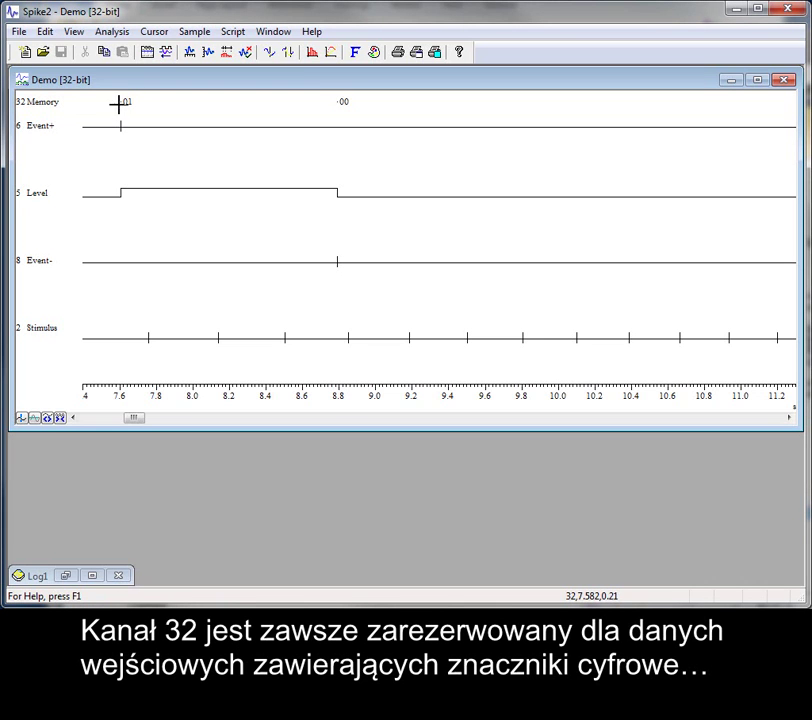
Add a new Marker channel, which appears as channel 32 titled DigMark.
left_click(147, 53)
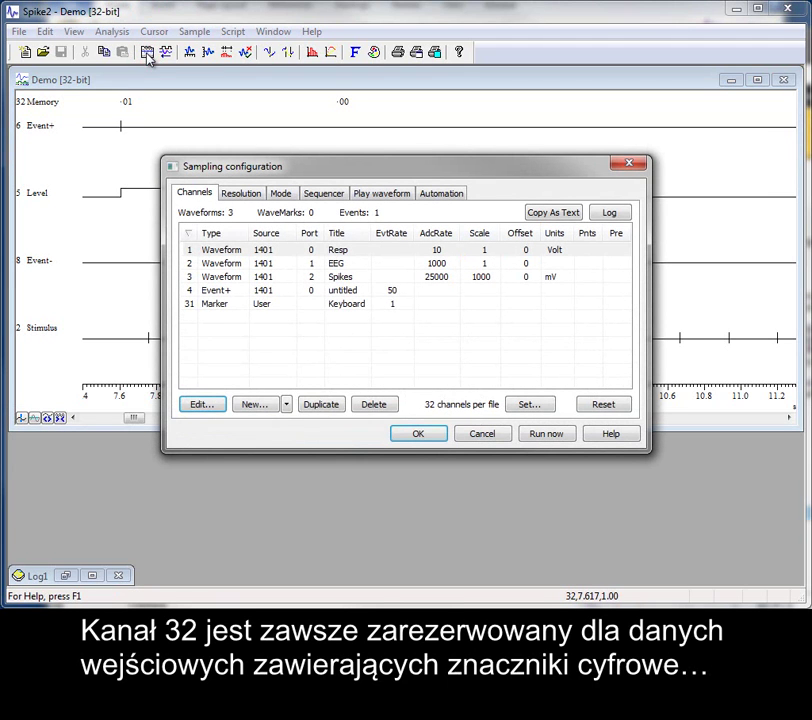
left_click(286, 405)
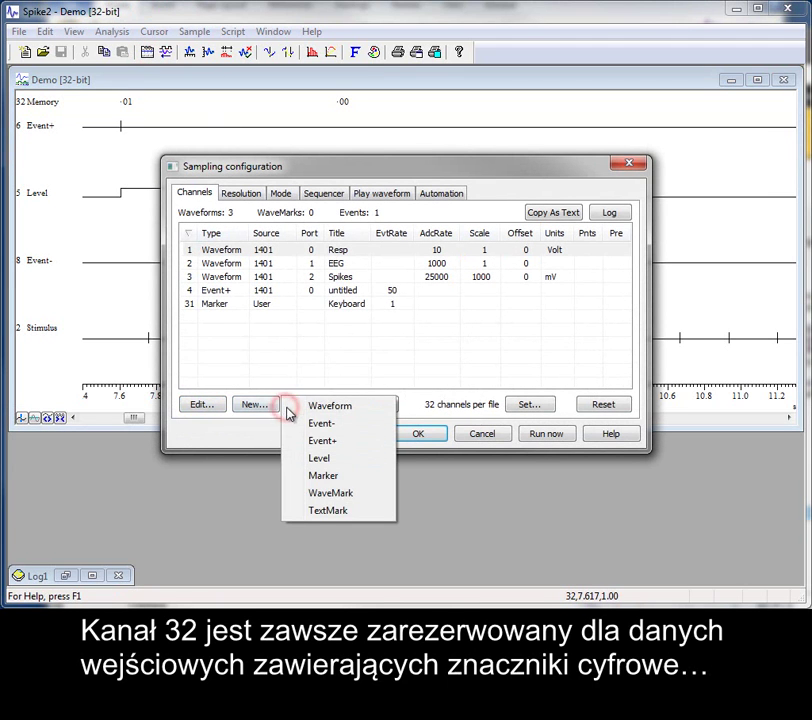
left_click(347, 480)
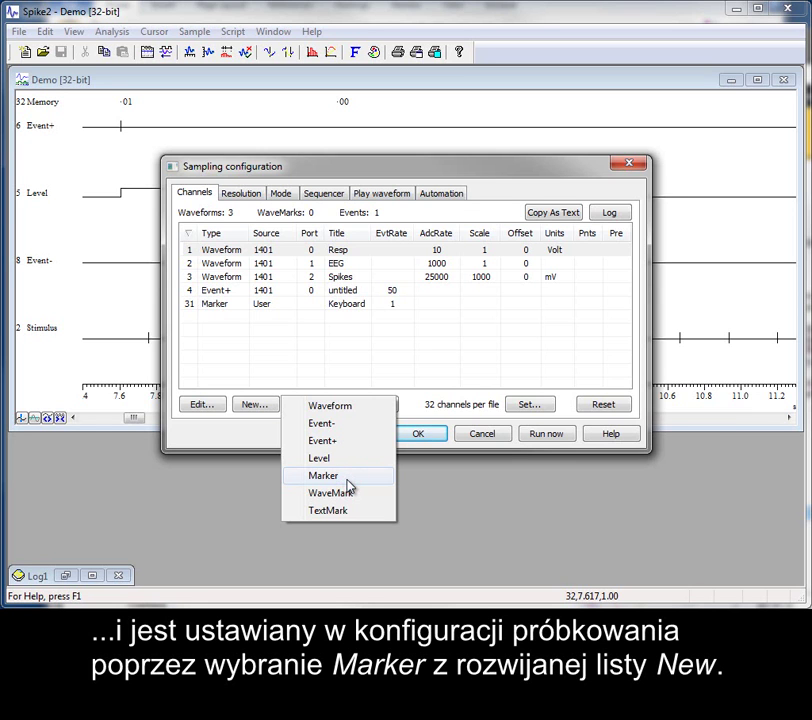